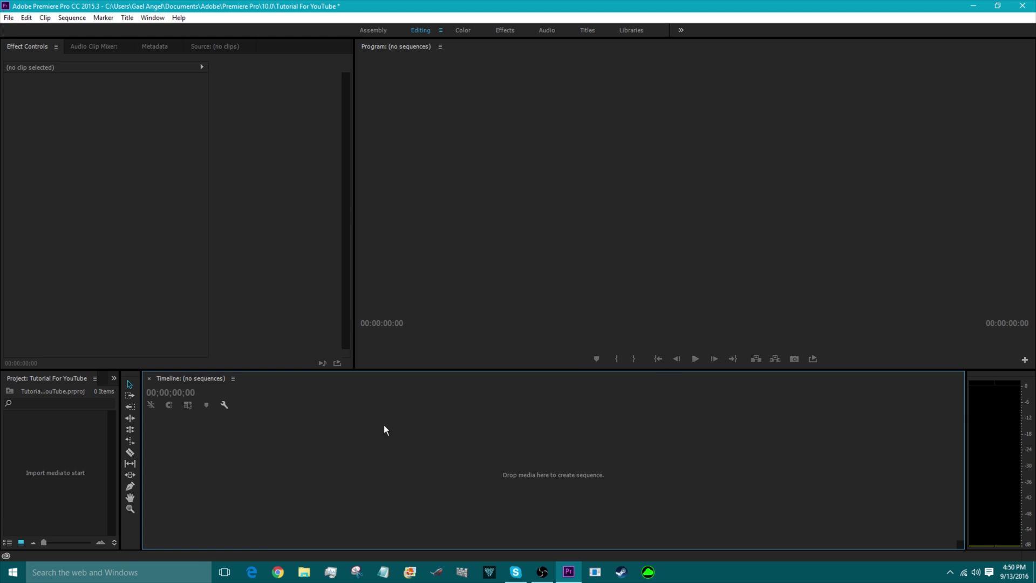
Look through the Audio Clip Mixer, Metadata and Source panels, then return to Effect Controls.
{"action": "left_click", "coordinate": [94, 47]}
{"action": "left_click", "coordinate": [154, 46]}
{"action": "left_click", "coordinate": [214, 46]}
{"action": "left_click", "coordinate": [31, 48]}
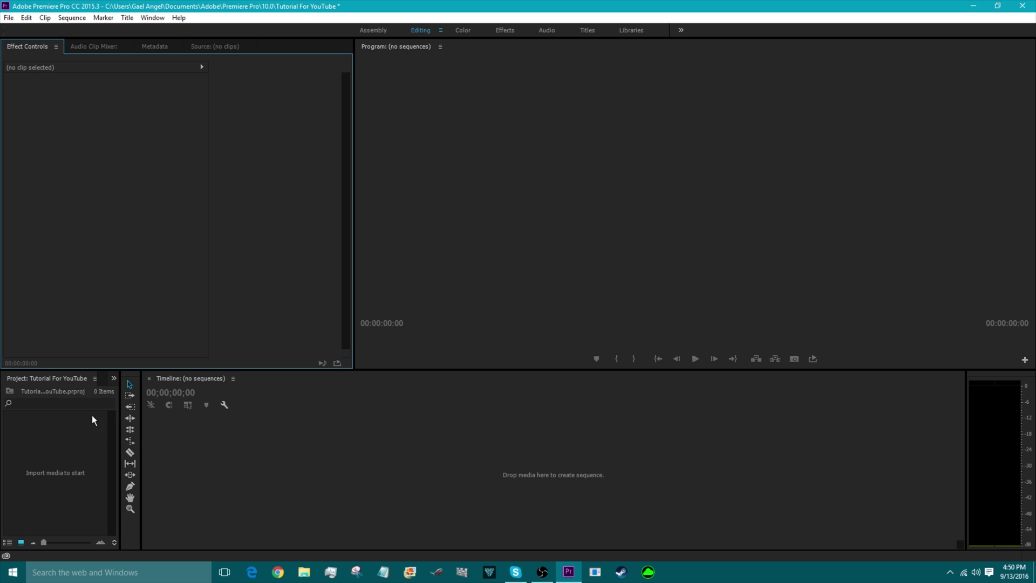
Import the John Cena Meme clip and create a sequence from it on the timeline.
{"action": "double_click", "coordinate": [69, 432]}
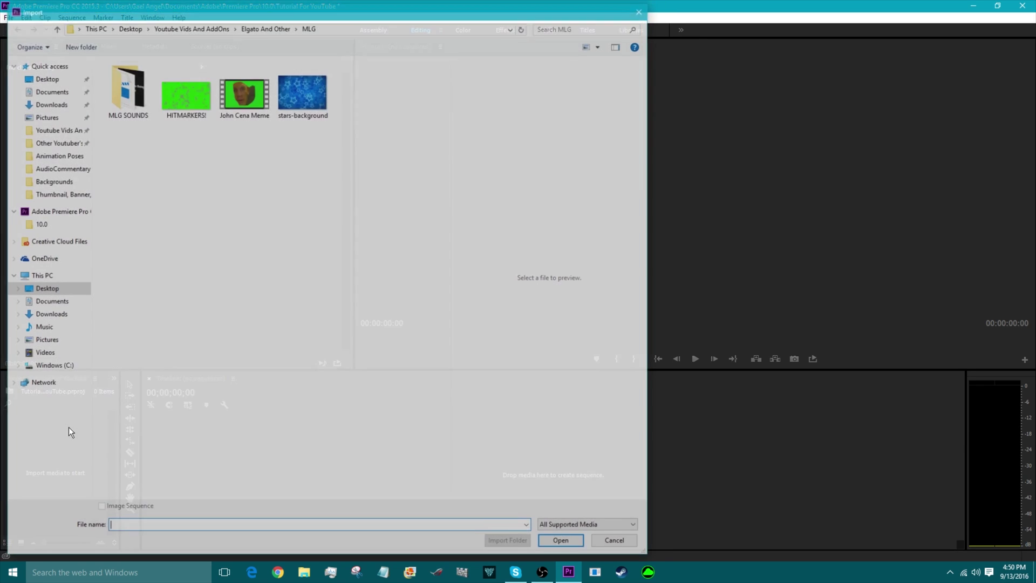
{"action": "left_click", "coordinate": [621, 545]}
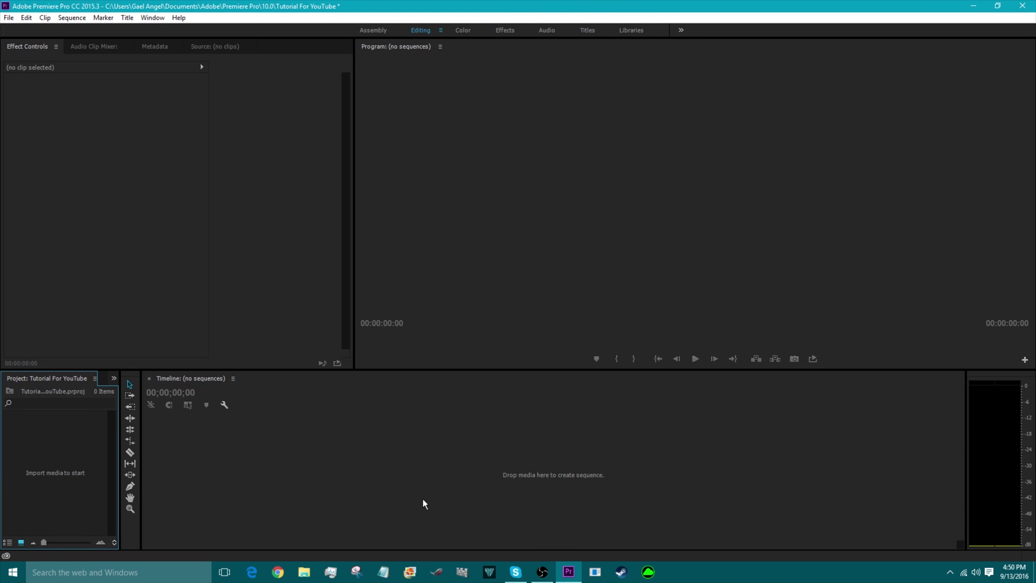
{"action": "key", "text": "ctrl+i"}
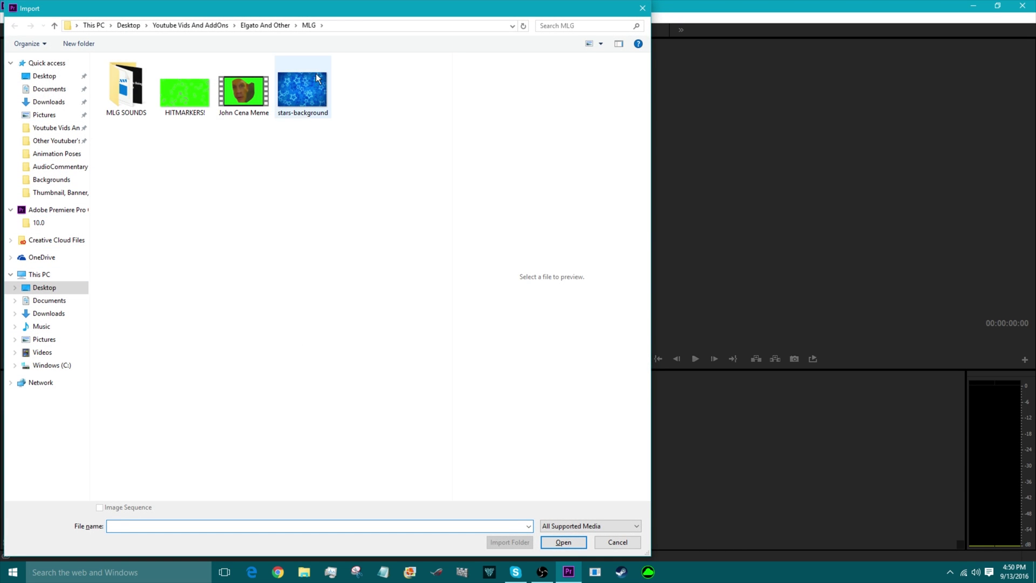
{"action": "double_click", "coordinate": [235, 105]}
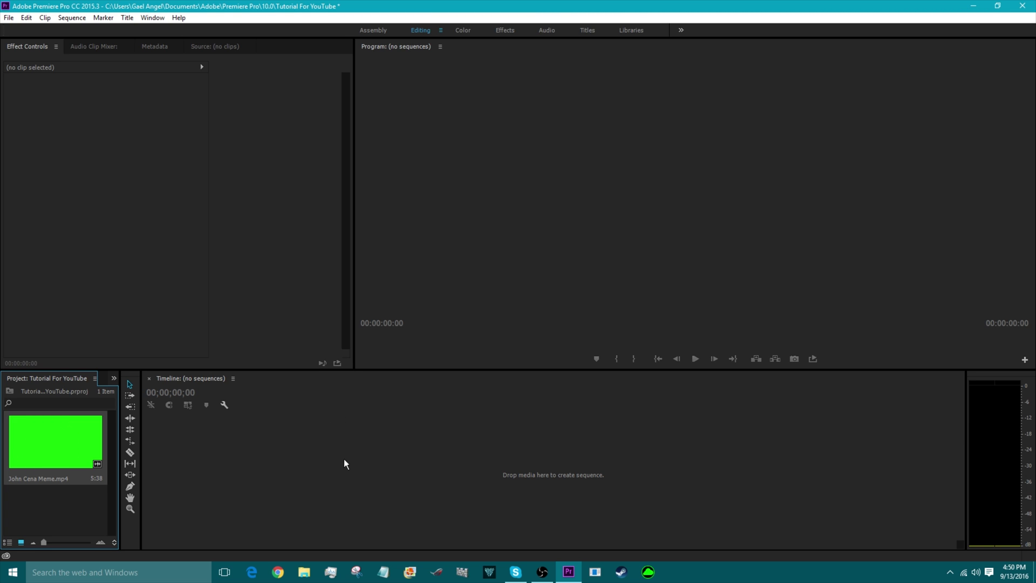
{"action": "left_click_drag", "start_coordinate": [76, 451], "coordinate": [215, 450]}
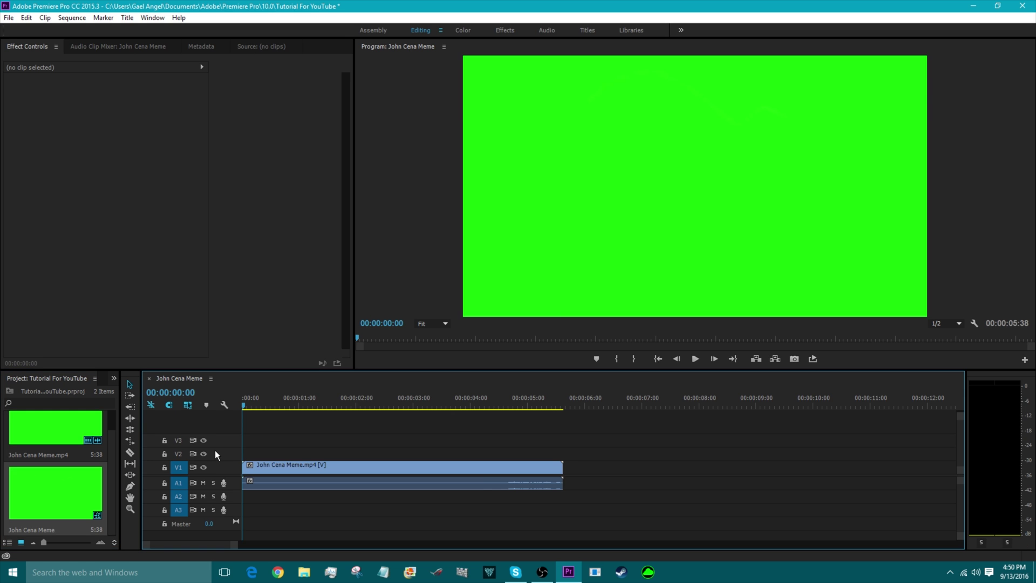
Preview the John Cena Meme sequence, scrub to the face, and return to the start.
{"action": "left_click", "coordinate": [695, 358]}
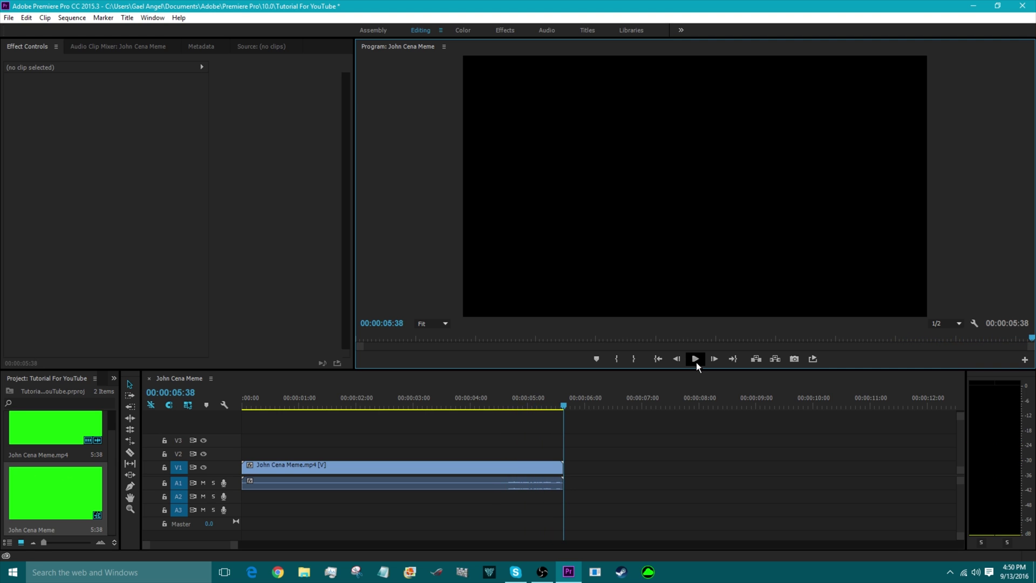
{"action": "key", "text": "Home"}
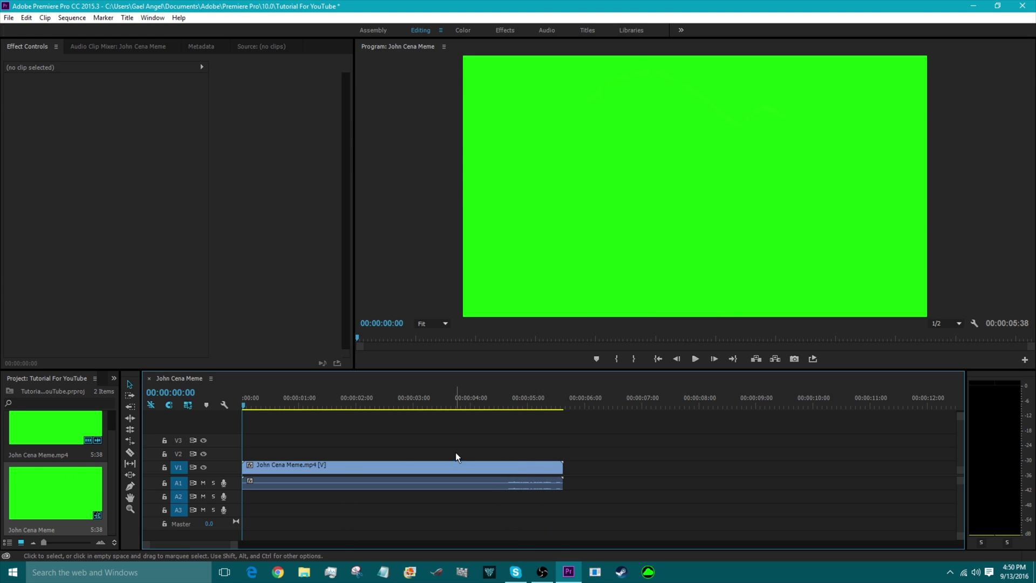
{"action": "left_click_drag", "start_coordinate": [253, 398], "coordinate": [465, 398]}
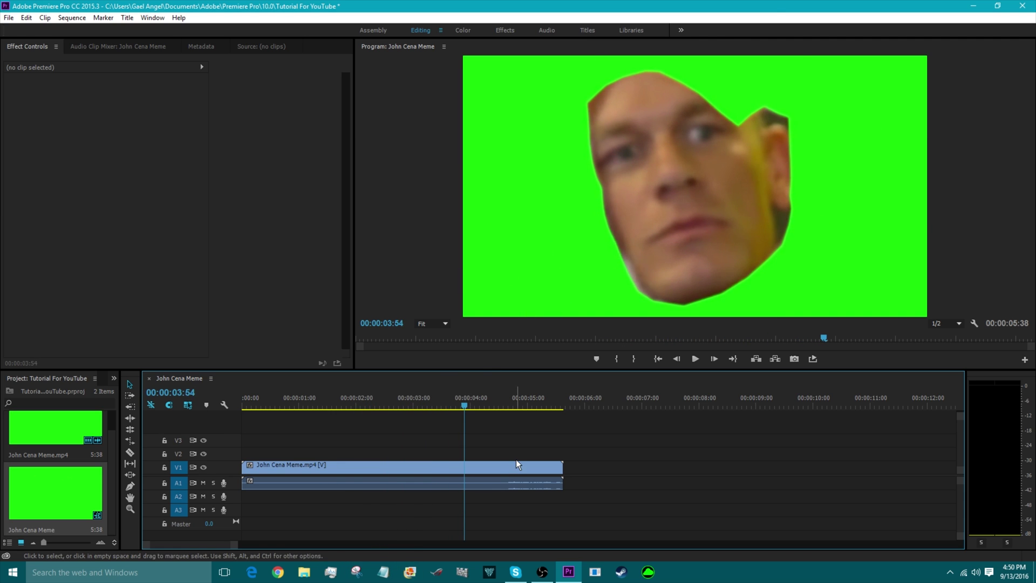
{"action": "left_click_drag", "start_coordinate": [453, 406], "coordinate": [230, 429]}
Import 'OHH MA GOD! - Slender The Arrival' from Youtube Vids And AddOns > My Vids and place it on V2.
{"action": "key", "text": "ctrl+i"}
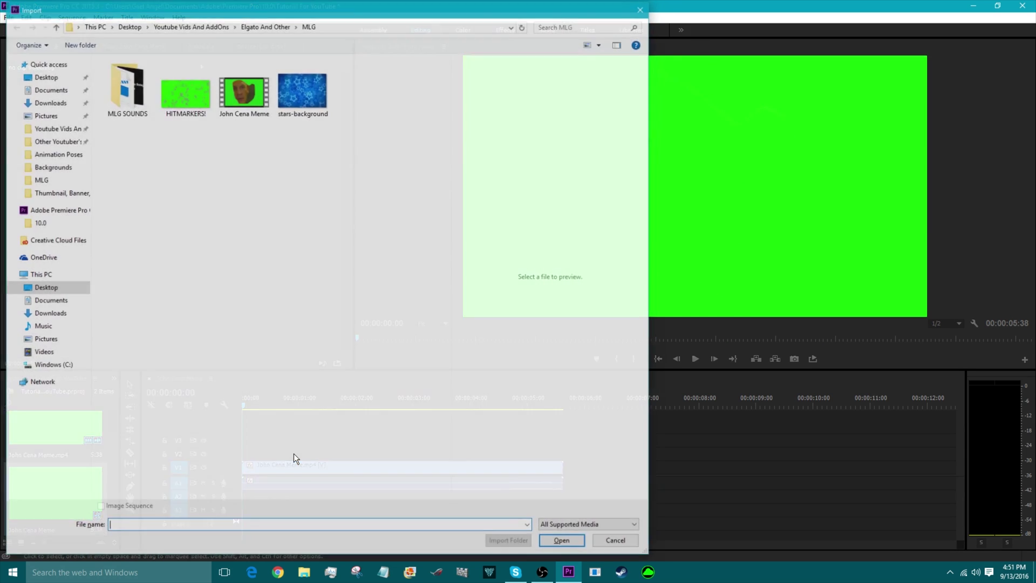
{"action": "left_click", "coordinate": [43, 130]}
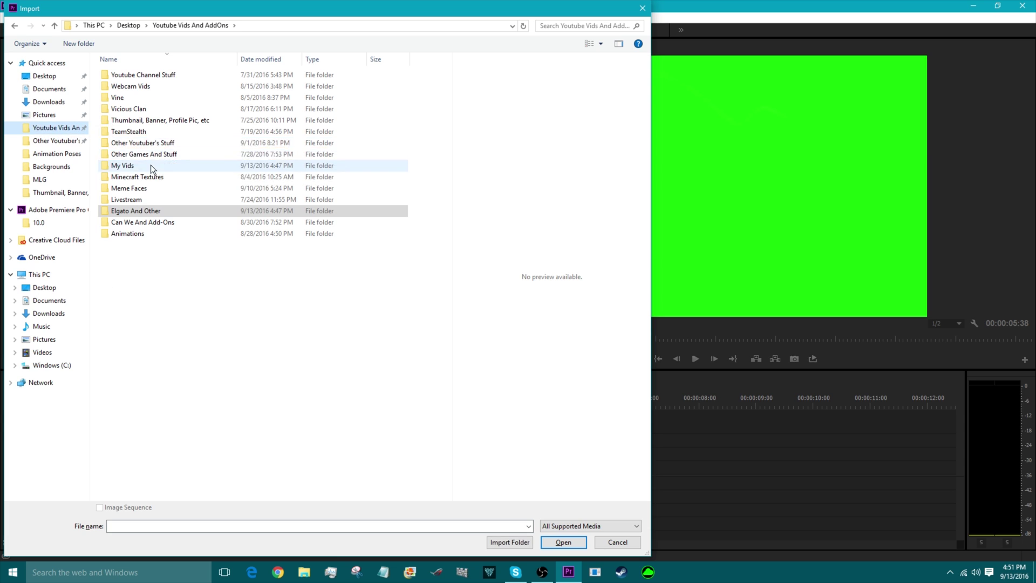
{"action": "double_click", "coordinate": [148, 165]}
{"action": "scroll", "coordinate": [238, 173], "scroll_direction": "down", "scroll_amount": 6}
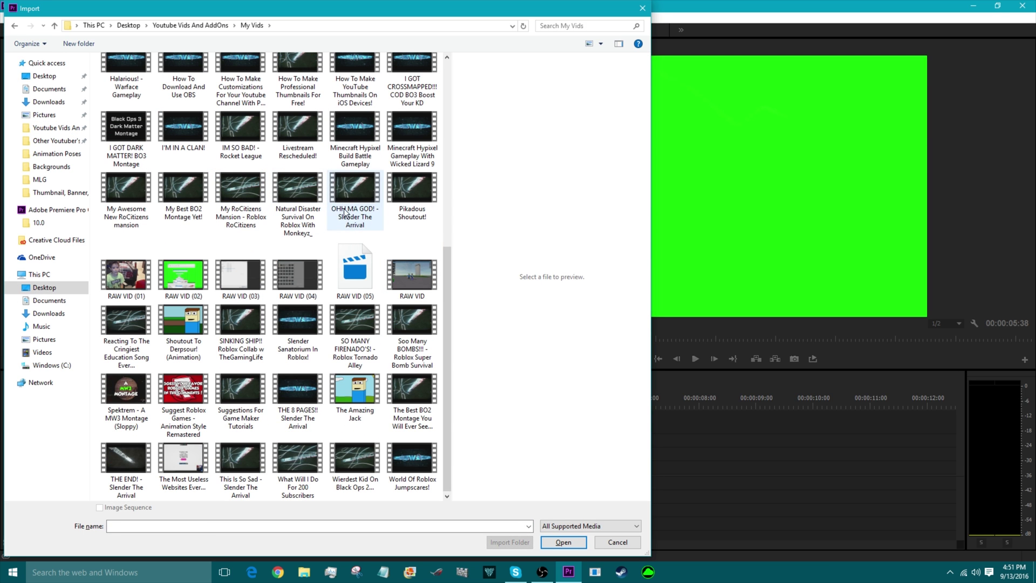
{"action": "double_click", "coordinate": [354, 189]}
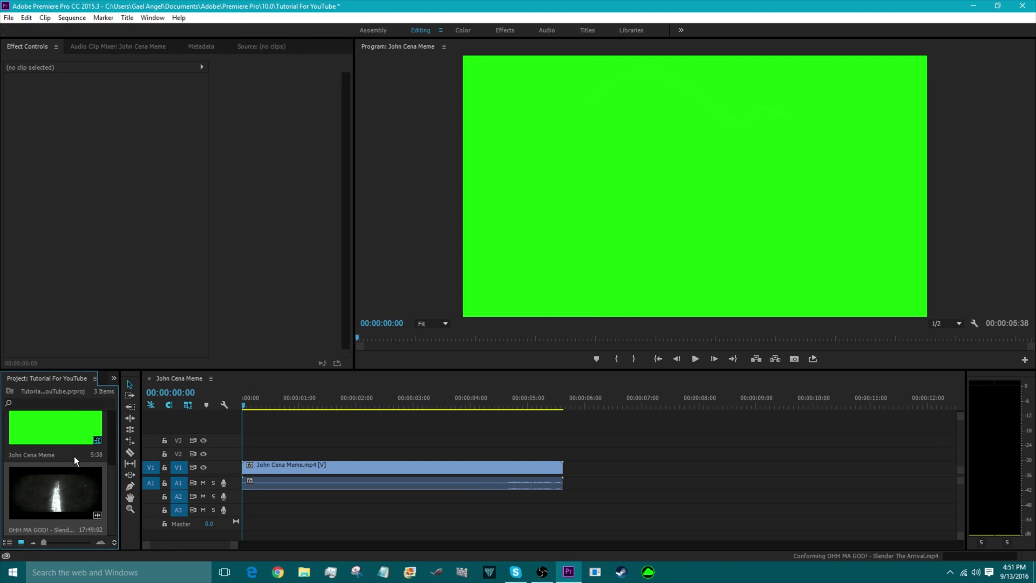
{"action": "left_click_drag", "start_coordinate": [63, 488], "coordinate": [261, 457]}
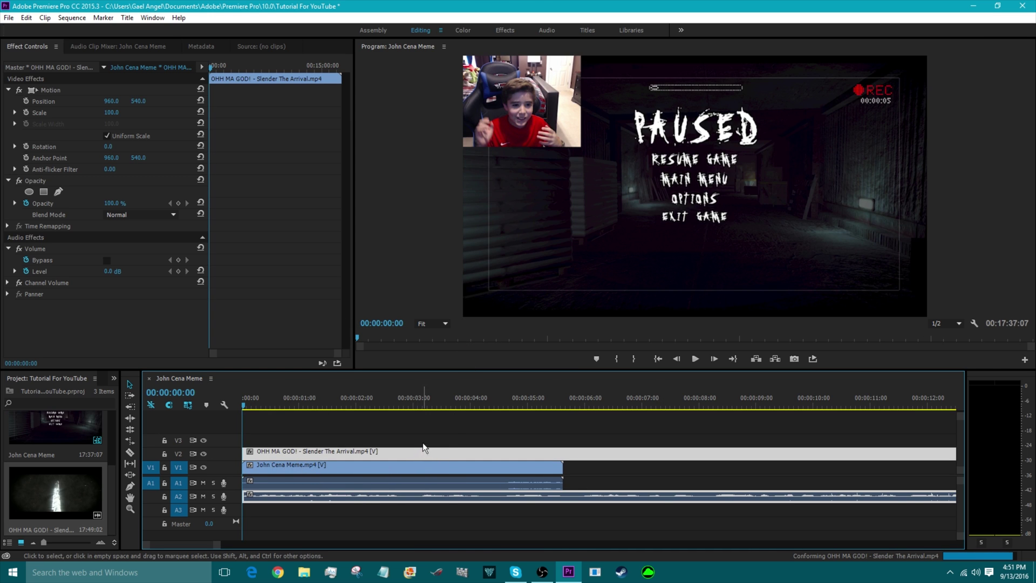
Rearrange tracks so the Slender gameplay sits on V1 and the John Cena Meme clip on V2.
{"action": "left_click_drag", "start_coordinate": [290, 473], "coordinate": [287, 439]}
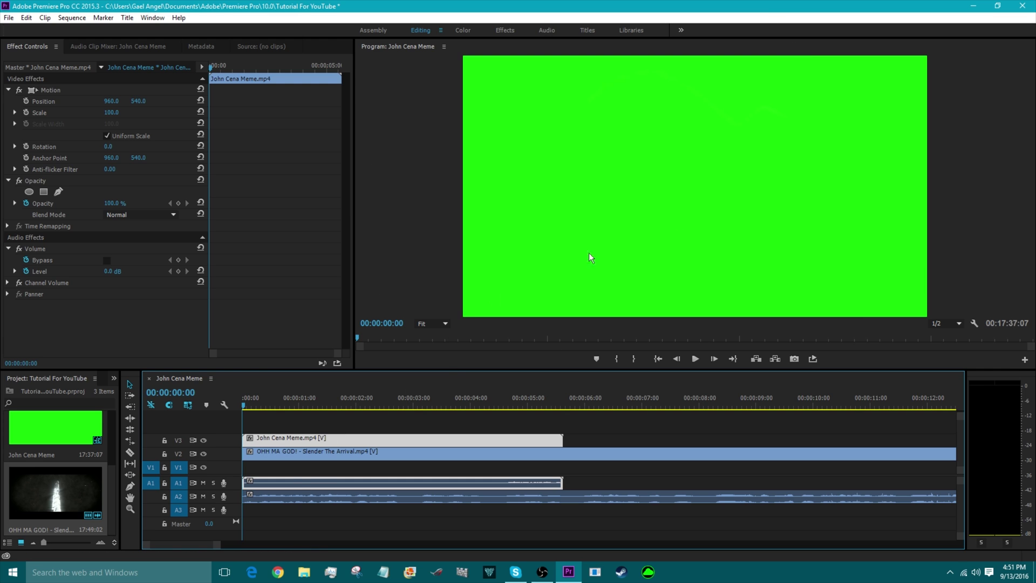
{"action": "mouse_move", "coordinate": [275, 453]}
{"action": "left_mouse_down"}
{"action": "mouse_move", "coordinate": [281, 465]}
{"action": "mouse_move", "coordinate": [289, 451]}
{"action": "left_mouse_up"}
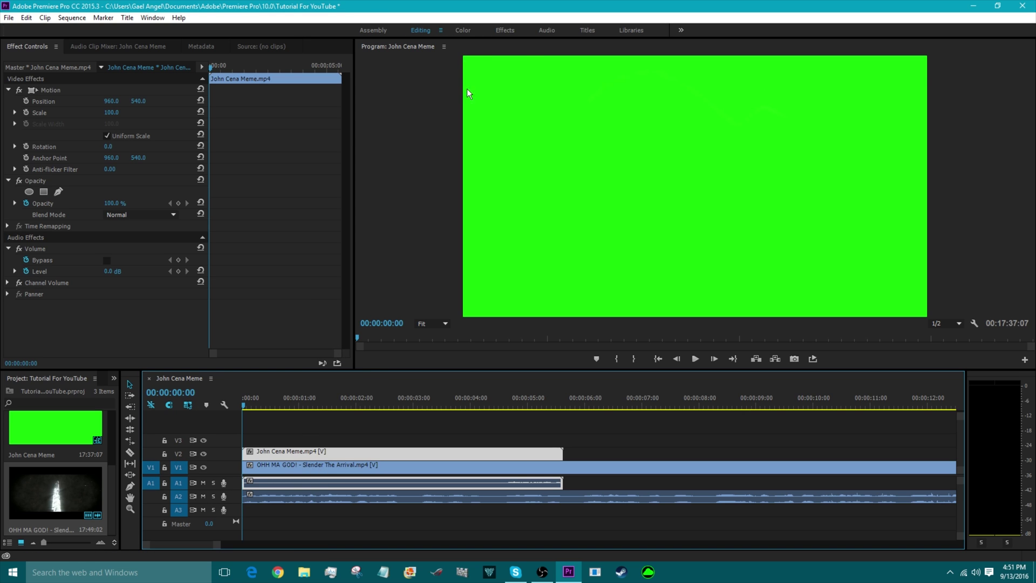
Search the effects for 'color' and drag Keying > Color Key onto the John Cena Meme clip.
{"action": "left_click", "coordinate": [506, 32]}
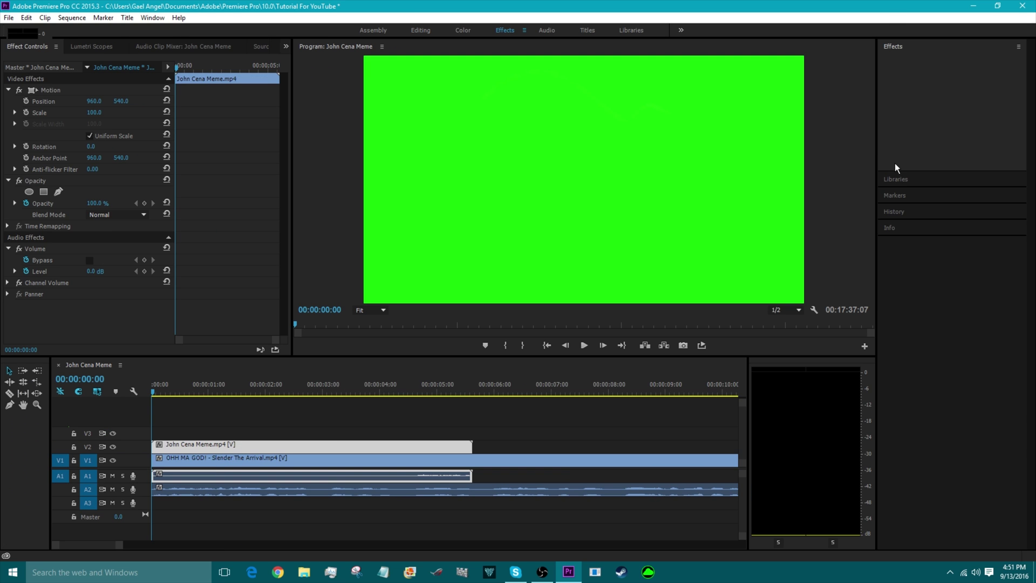
{"action": "left_click", "coordinate": [901, 62]}
{"action": "type", "text": "color"}
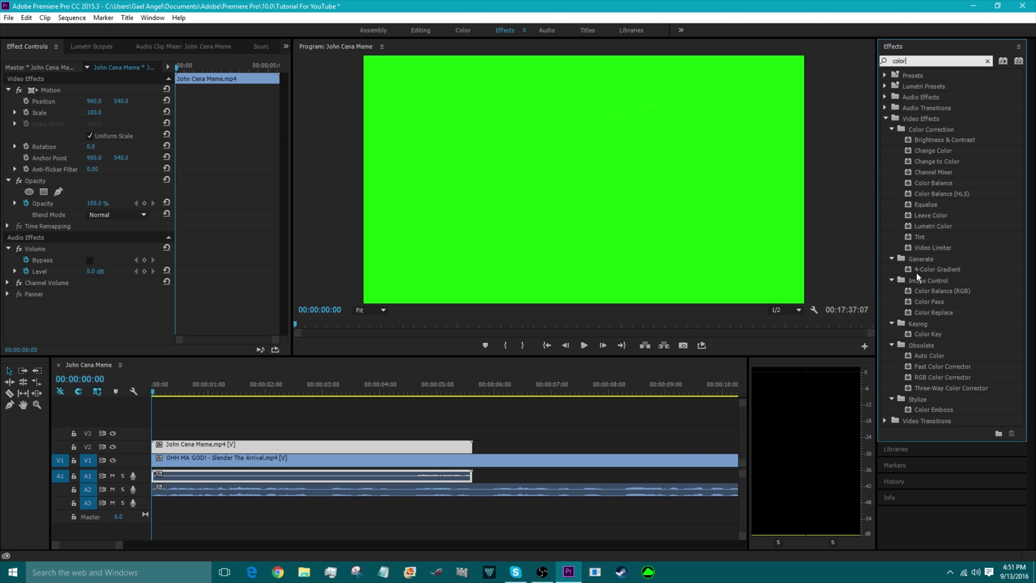
{"action": "left_click", "coordinate": [930, 292]}
{"action": "left_click", "coordinate": [928, 336]}
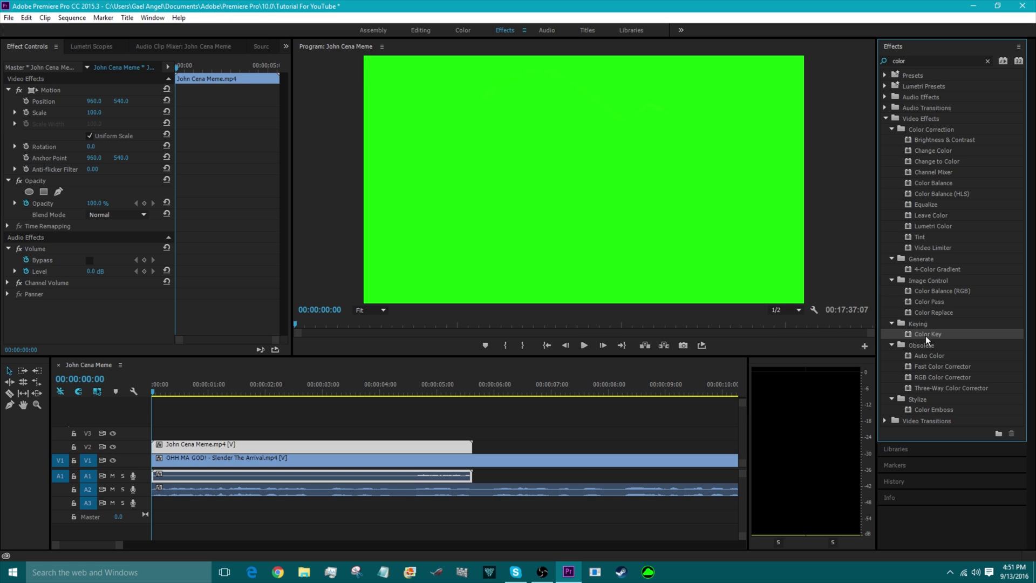
{"action": "left_click_drag", "start_coordinate": [928, 339], "coordinate": [255, 449]}
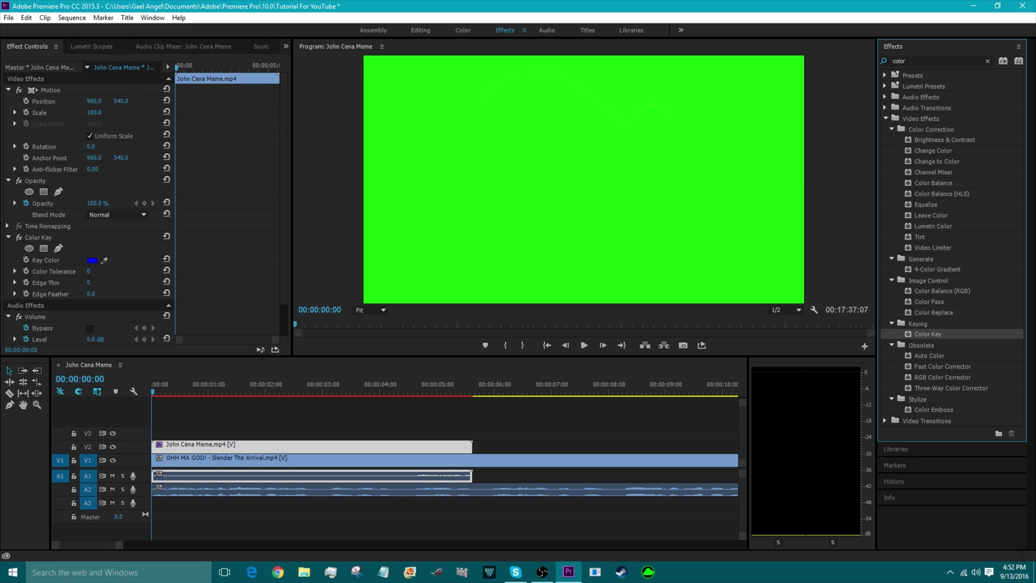
Sample the green screen in the Program monitor as the Color Key's key colour.
{"action": "left_click", "coordinate": [105, 260]}
{"action": "mouse_move", "coordinate": [107, 259]}
{"action": "left_mouse_down"}
{"action": "mouse_move", "coordinate": [111, 277]}
{"action": "mouse_move", "coordinate": [105, 260]}
{"action": "left_mouse_up"}
{"action": "left_click", "coordinate": [105, 261]}
{"action": "left_click", "coordinate": [452, 194]}
Raise Color Tolerance to 174 and preview the keyed face over the gameplay.
{"action": "mouse_move", "coordinate": [155, 393]}
{"action": "left_mouse_down"}
{"action": "mouse_move", "coordinate": [240, 397]}
{"action": "mouse_move", "coordinate": [152, 400]}
{"action": "left_mouse_up"}
{"action": "mouse_move", "coordinate": [88, 270]}
{"action": "left_mouse_down"}
{"action": "mouse_move", "coordinate": [121, 271]}
{"action": "mouse_move", "coordinate": [85, 271]}
{"action": "left_mouse_up"}
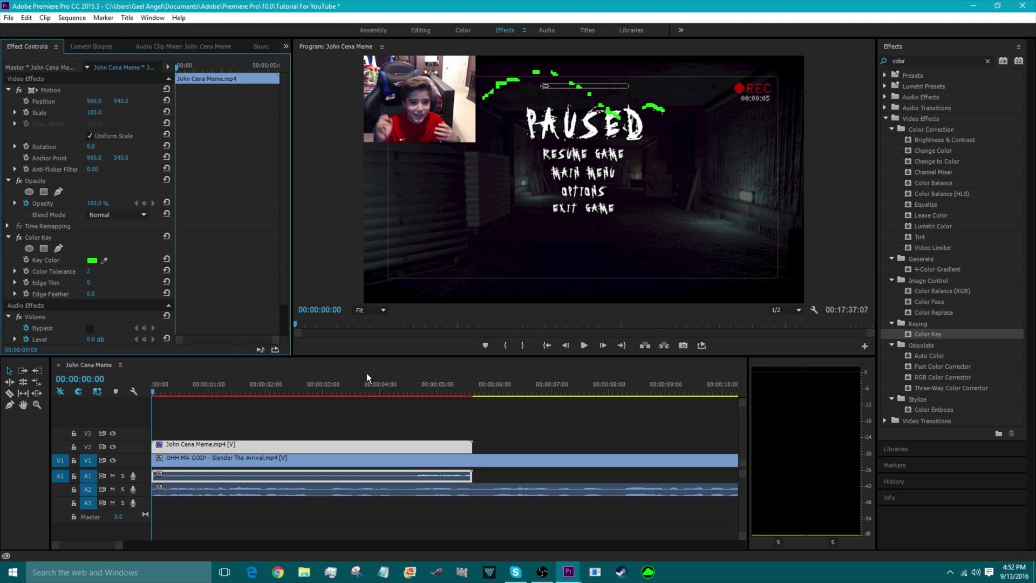
{"action": "left_click_drag", "start_coordinate": [200, 394], "coordinate": [251, 398]}
{"action": "left_click_drag", "start_coordinate": [89, 271], "coordinate": [180, 270]}
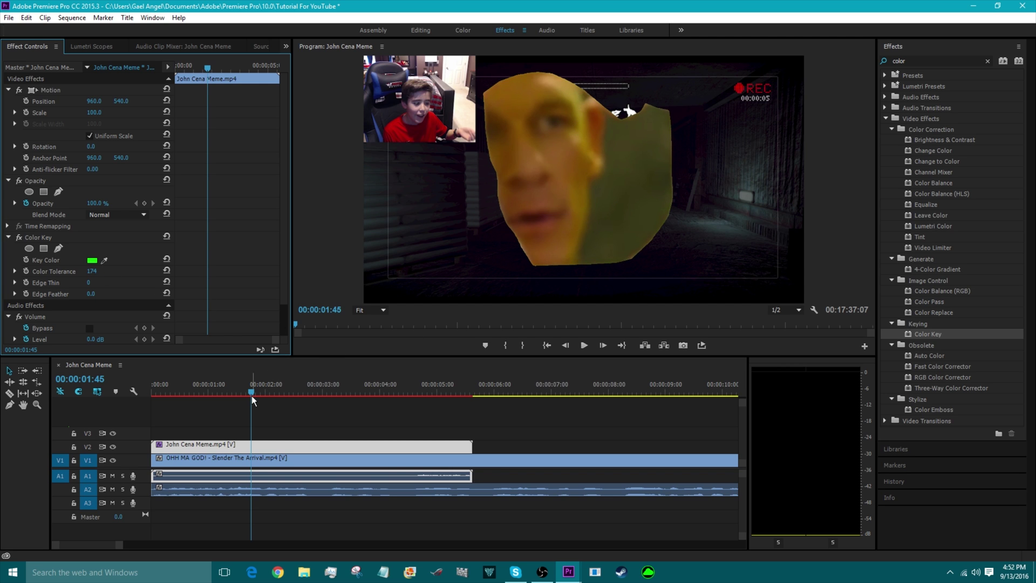
{"action": "left_click_drag", "start_coordinate": [252, 392], "coordinate": [153, 392]}
{"action": "left_click", "coordinate": [584, 346]}
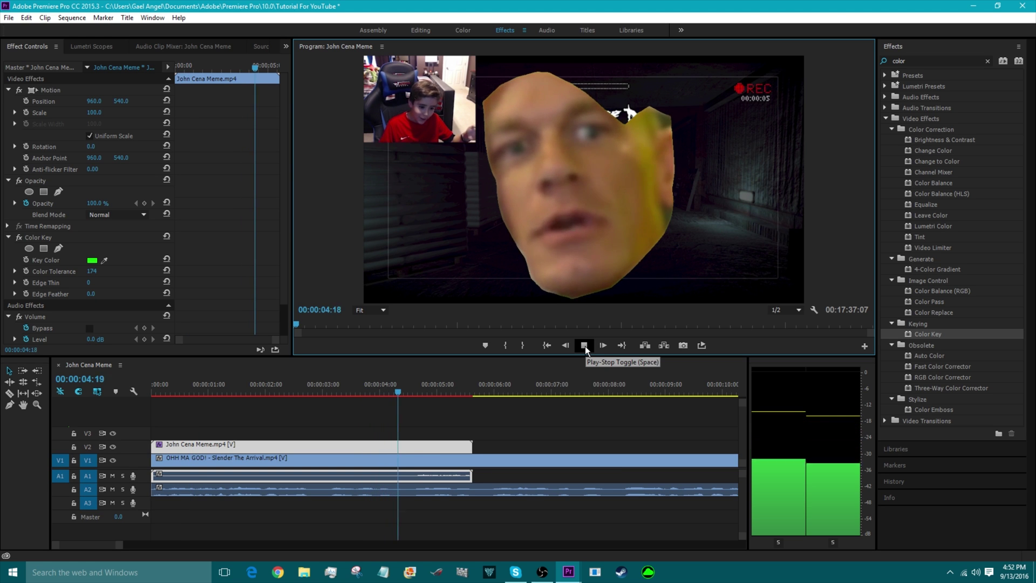
{"action": "left_click", "coordinate": [585, 346]}
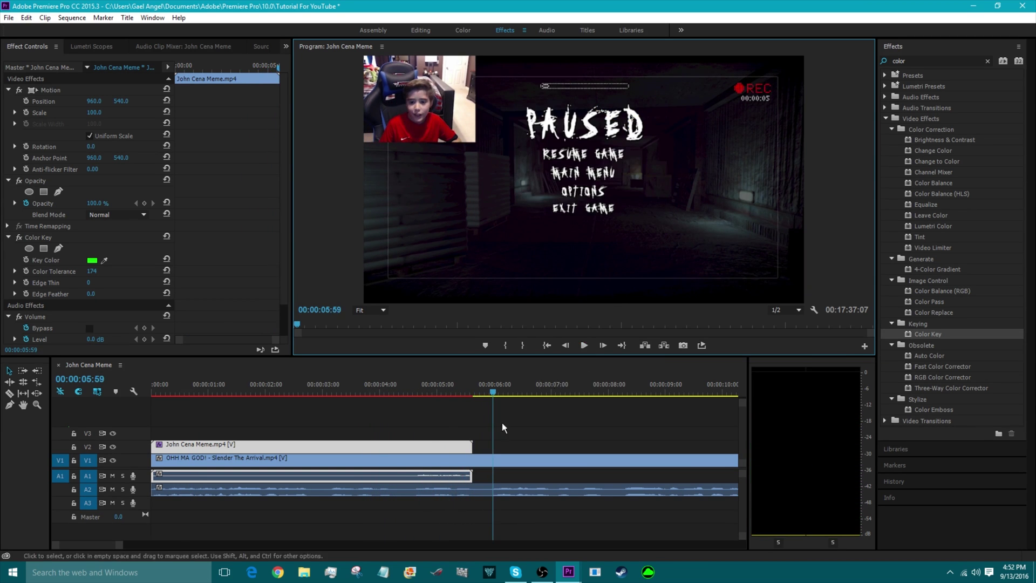
Select the Slender gameplay clip and drop its Volume Level to -287.5 dB.
{"action": "left_click", "coordinate": [380, 392]}
{"action": "left_click_drag", "start_coordinate": [381, 390], "coordinate": [348, 389]}
{"action": "left_click", "coordinate": [510, 464]}
{"action": "left_click", "coordinate": [37, 272]}
{"action": "mouse_move", "coordinate": [110, 266]}
{"action": "left_mouse_down"}
{"action": "mouse_move", "coordinate": [100, 292]}
{"action": "mouse_move", "coordinate": [98, 273]}
{"action": "left_mouse_up"}
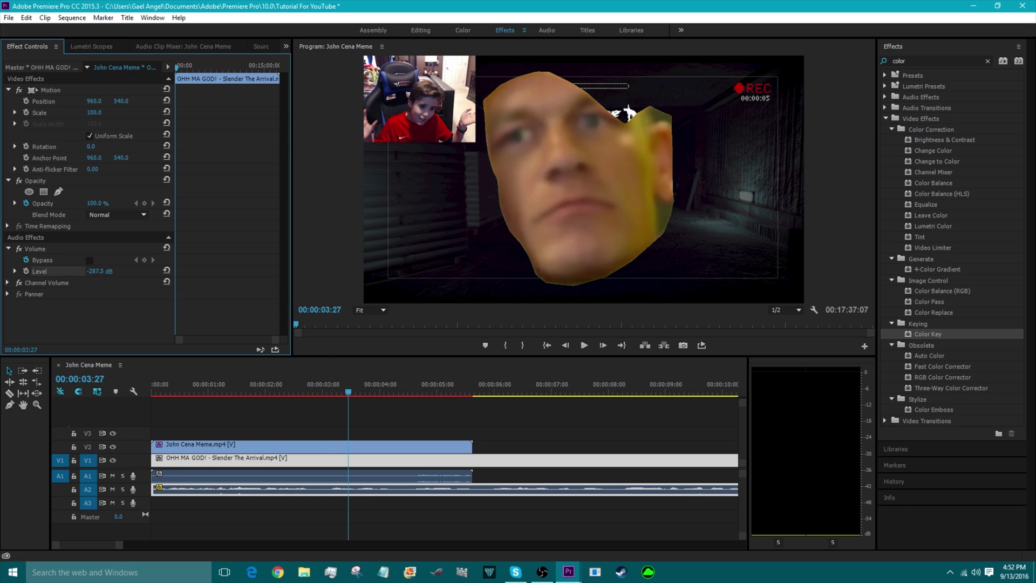
Reselect the gameplay clip near the sequence start and switch to the Editing workspace.
{"action": "left_click_drag", "start_coordinate": [342, 394], "coordinate": [177, 395]}
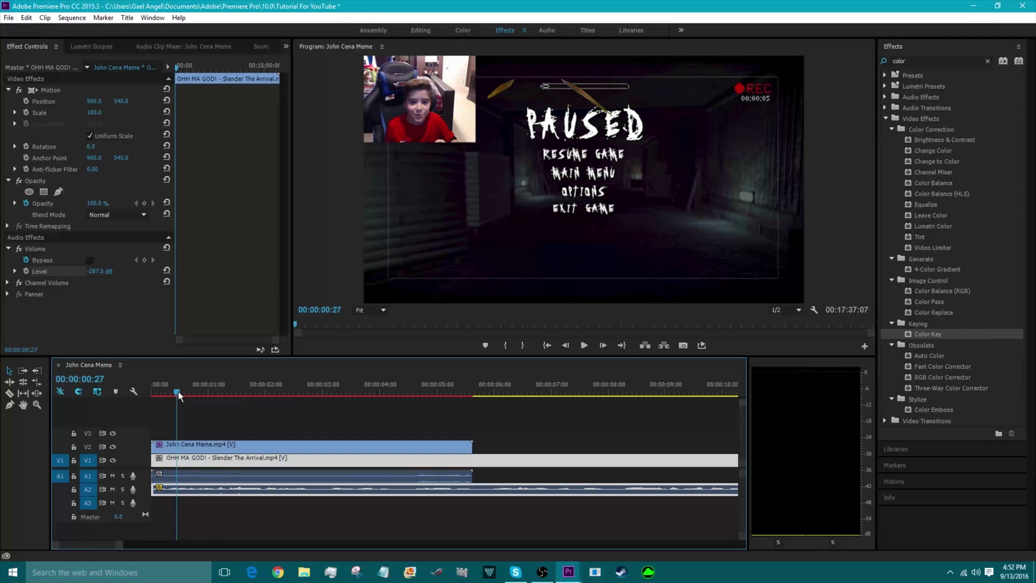
{"action": "left_click", "coordinate": [239, 447]}
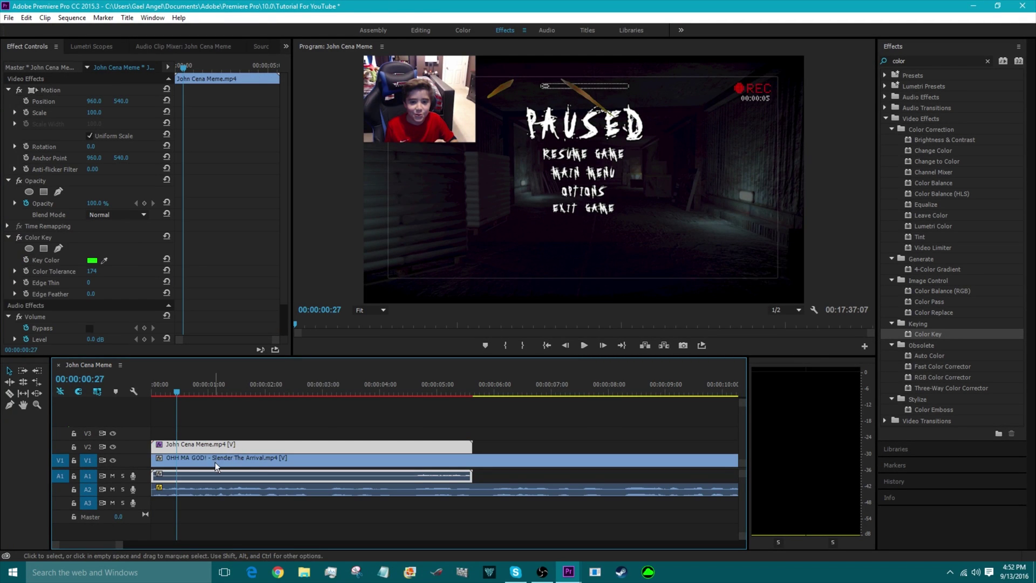
{"action": "left_click", "coordinate": [221, 458]}
{"action": "left_click", "coordinate": [226, 459]}
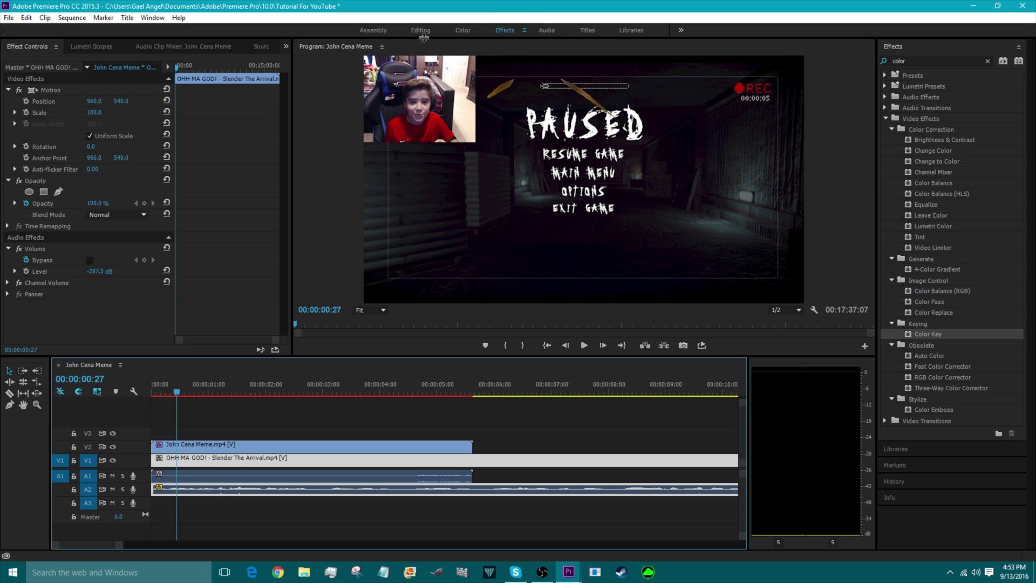
{"action": "left_click", "coordinate": [421, 30]}
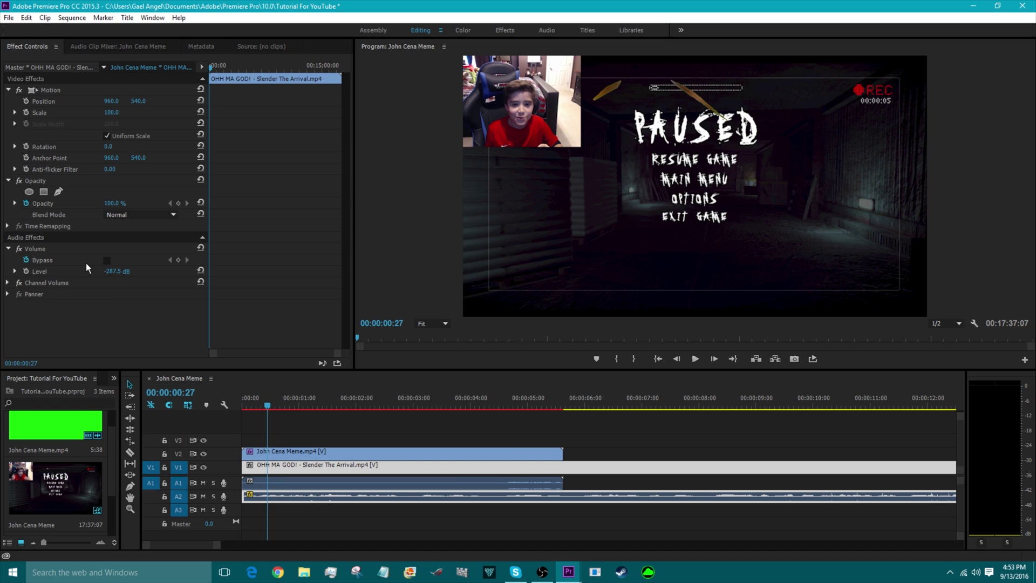
Turn the Level stopwatch off and confirm deleting the audio level keyframes.
{"action": "left_click", "coordinate": [26, 271]}
{"action": "left_click", "coordinate": [26, 271]}
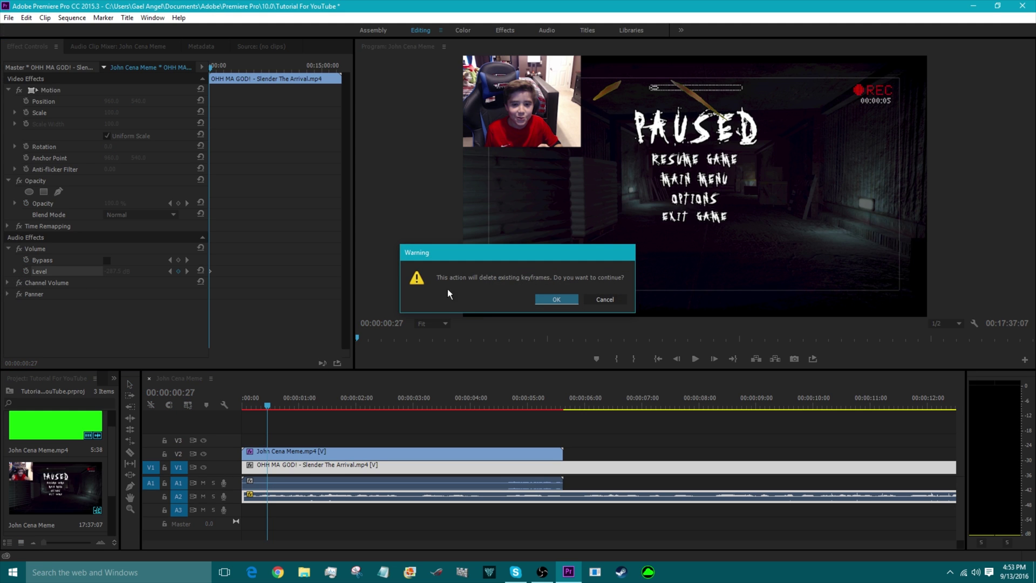
{"action": "left_click", "coordinate": [556, 299]}
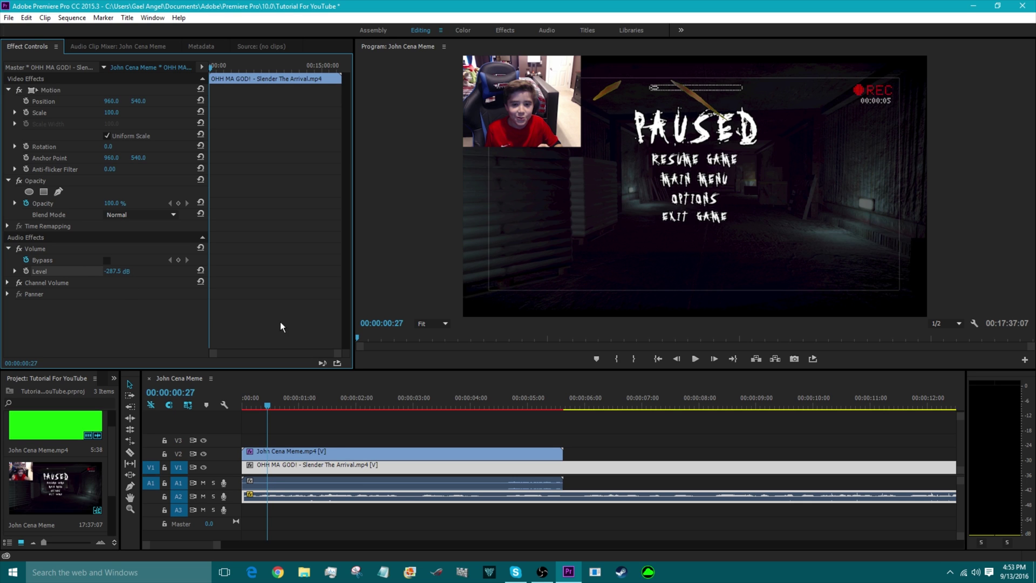
Play the sequence to check the keyed face over muted gameplay, then scrub back.
{"action": "left_click", "coordinate": [695, 359]}
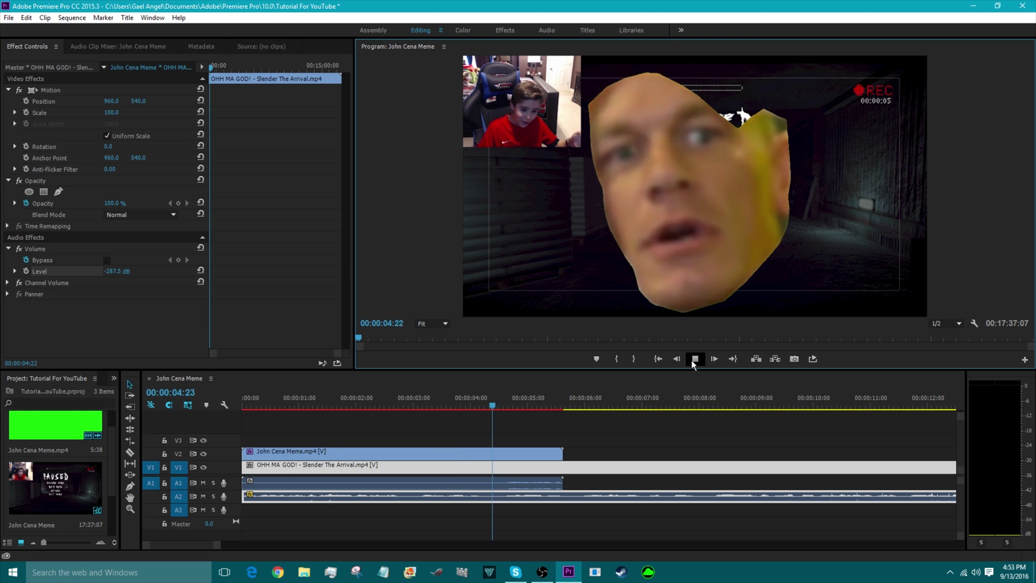
{"action": "left_click", "coordinate": [695, 359]}
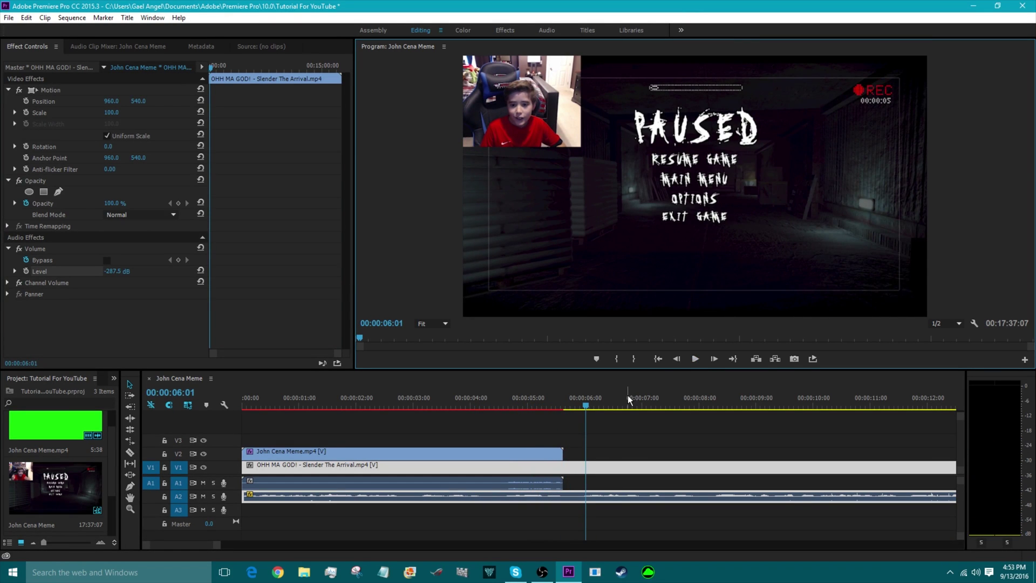
{"action": "left_click_drag", "start_coordinate": [588, 407], "coordinate": [657, 396]}
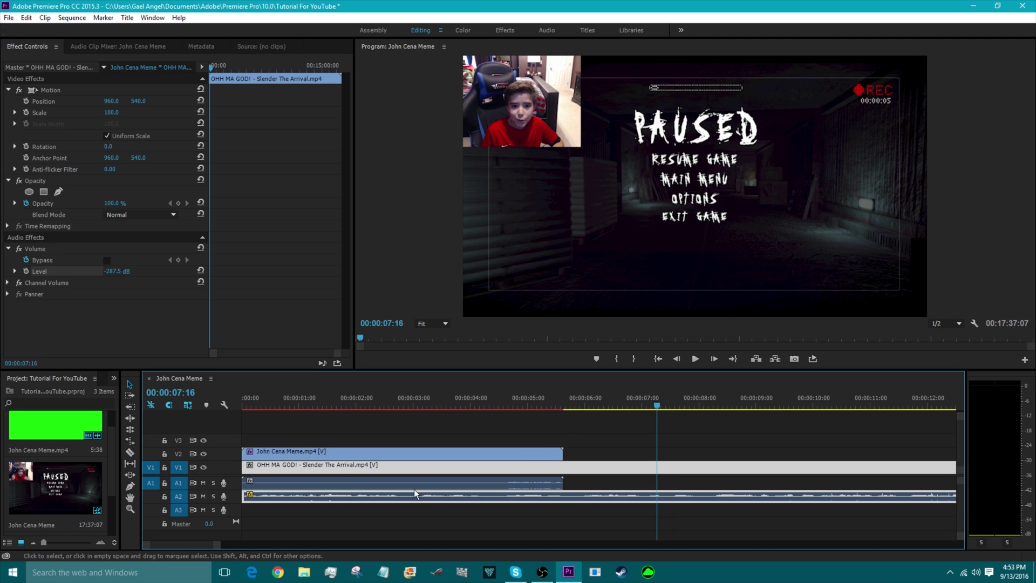
{"action": "left_click_drag", "start_coordinate": [658, 406], "coordinate": [231, 420]}
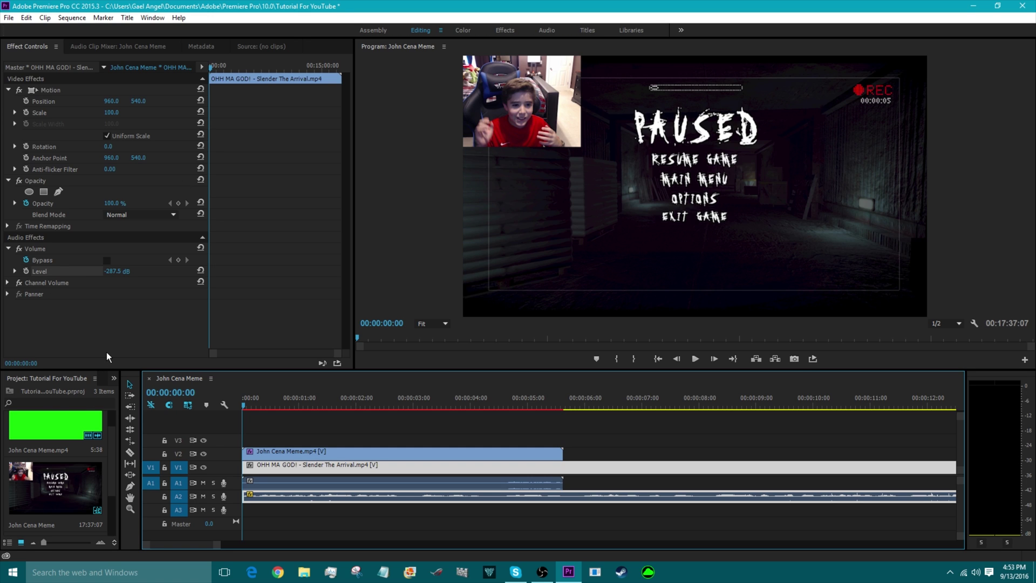
Import the DerpyBatman image from Desktop > Youtube Vids And AddOns > Meme Faces.
{"action": "key", "text": "ctrl+i"}
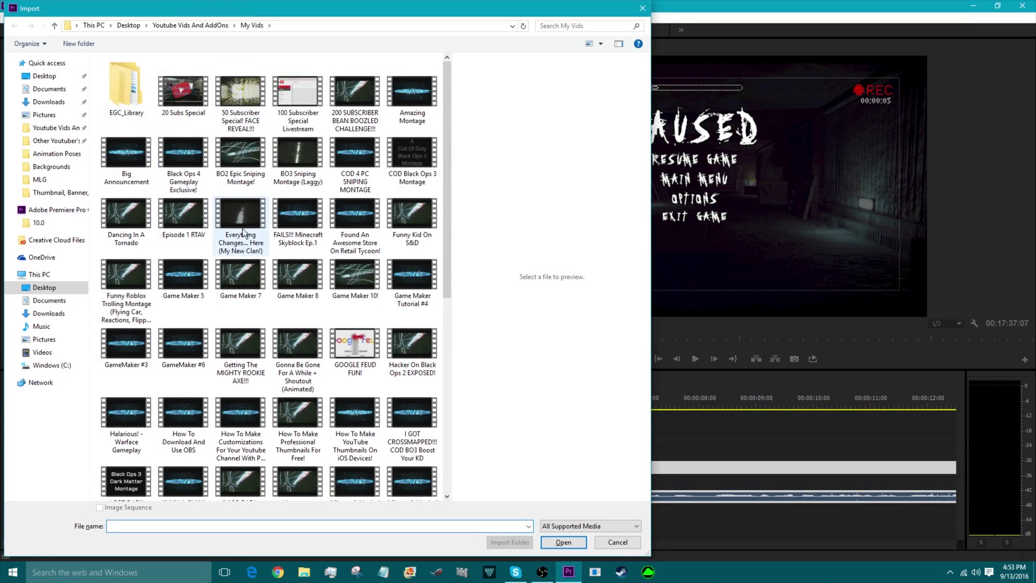
{"action": "left_click", "coordinate": [44, 76]}
{"action": "double_click", "coordinate": [120, 95]}
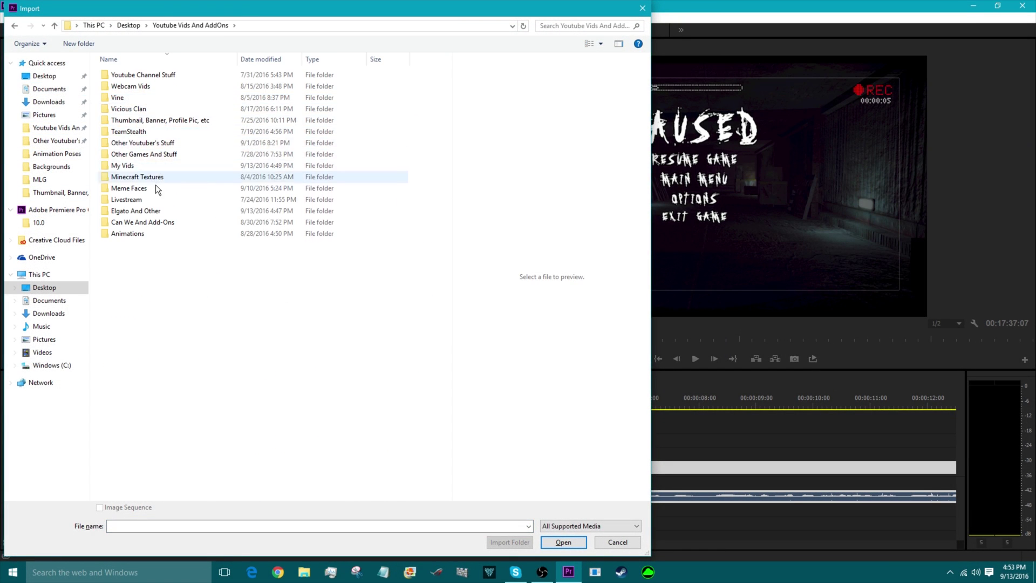
{"action": "left_click", "coordinate": [140, 186]}
{"action": "double_click", "coordinate": [141, 186]}
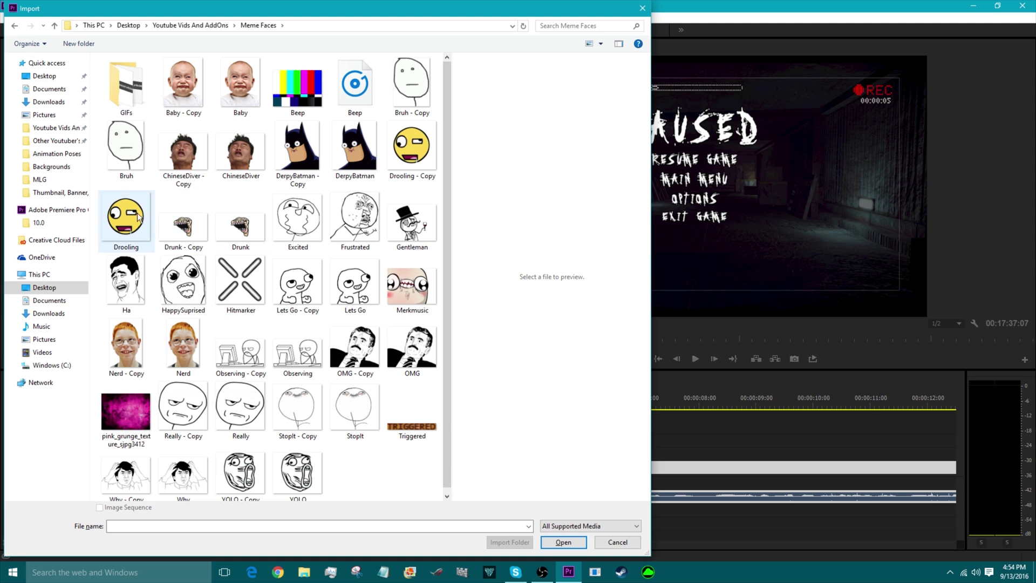
{"action": "double_click", "coordinate": [338, 167]}
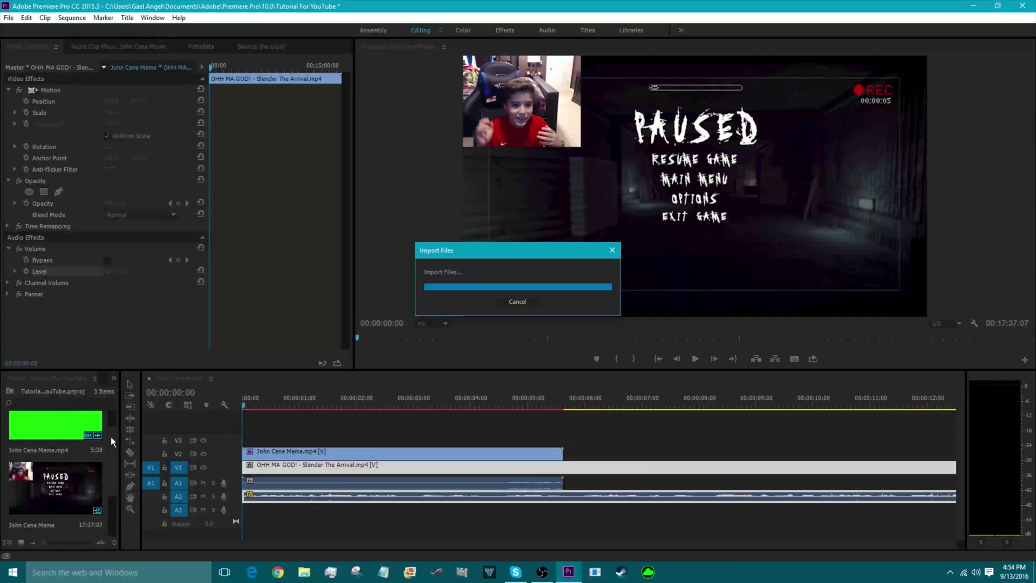